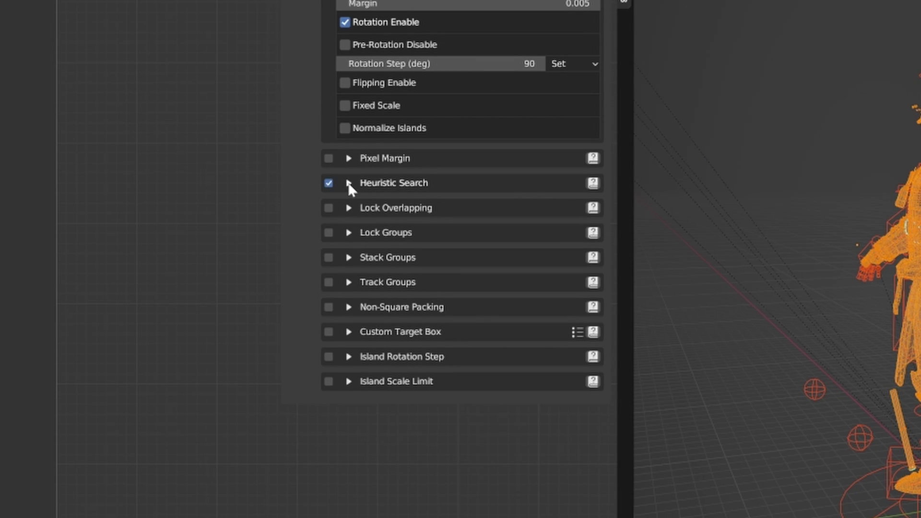
# Set the Heuristic Search time to 1 second.
pyautogui.click(348, 182)
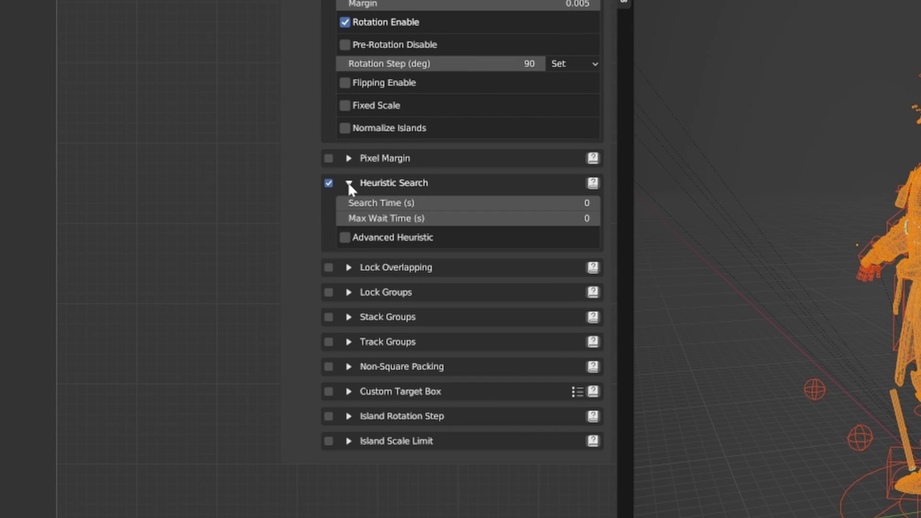
pyautogui.click(550, 207)
pyautogui.write('1')
pyautogui.press('Return')
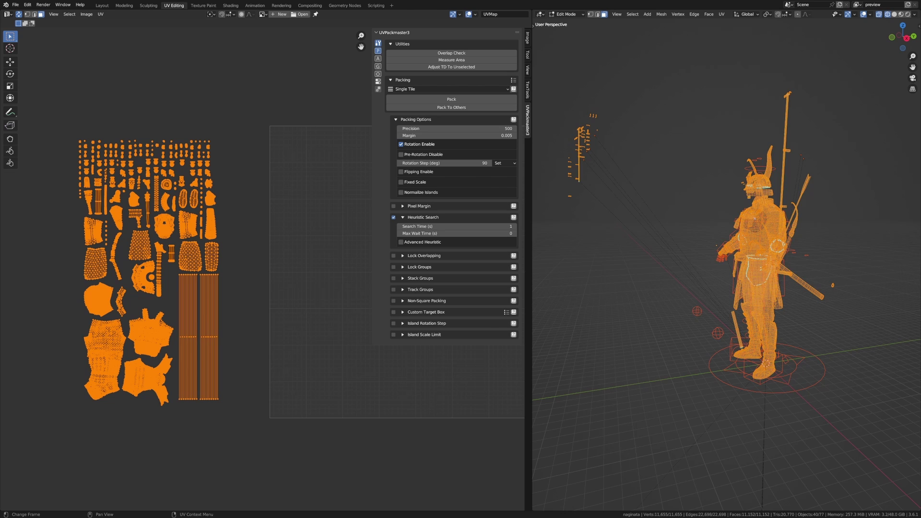
# Duplicate the selected samurai mesh and move the copy's UV islands 1 unit along Y.
pyautogui.hotkey('shift', 'd')
pyautogui.press('g')
pyautogui.press('y')
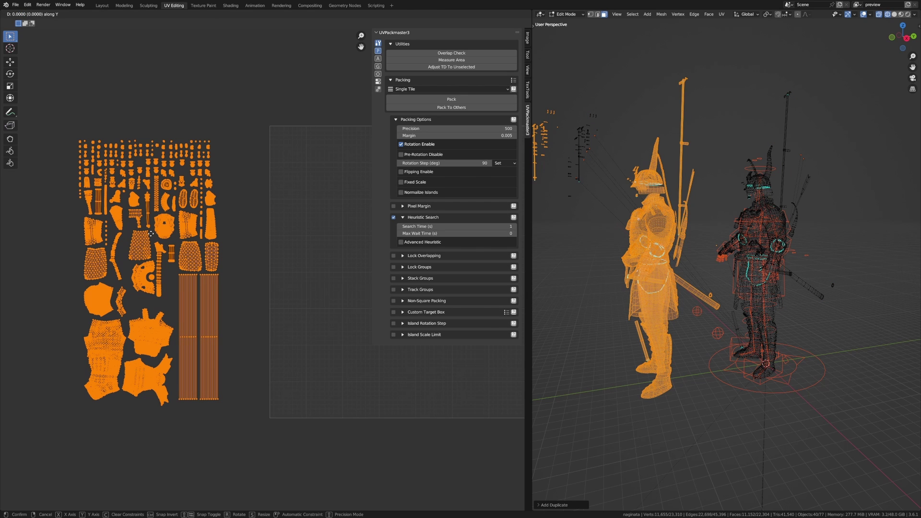
pyautogui.write('1')
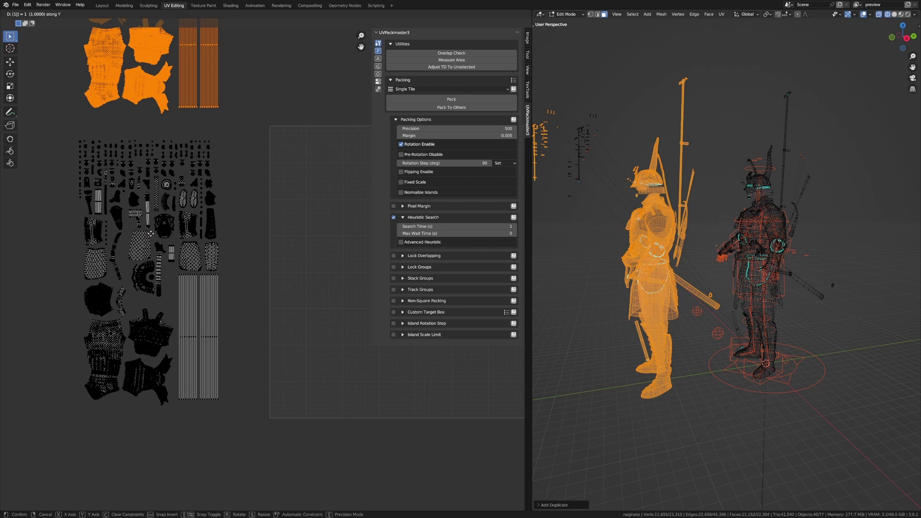
pyautogui.press('Return')
pyautogui.scroll(-4, 158, 231)
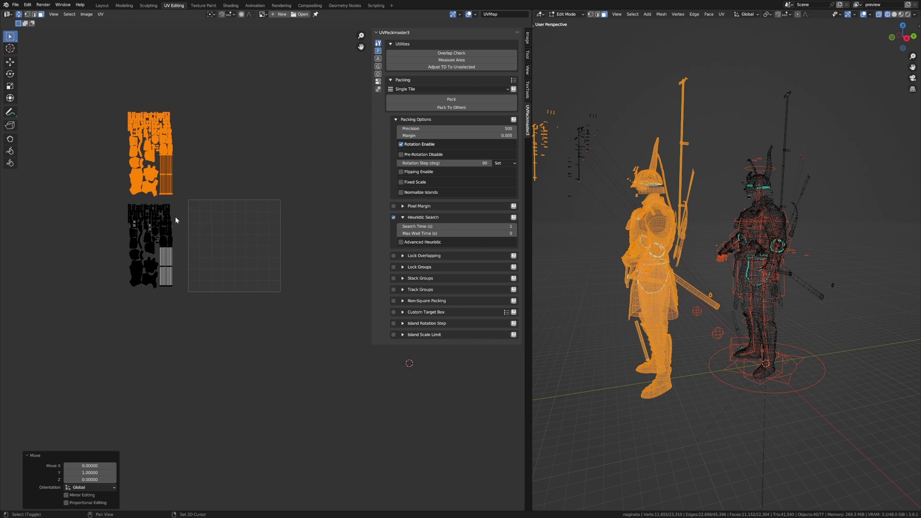
pyautogui.scroll(3, 182, 228)
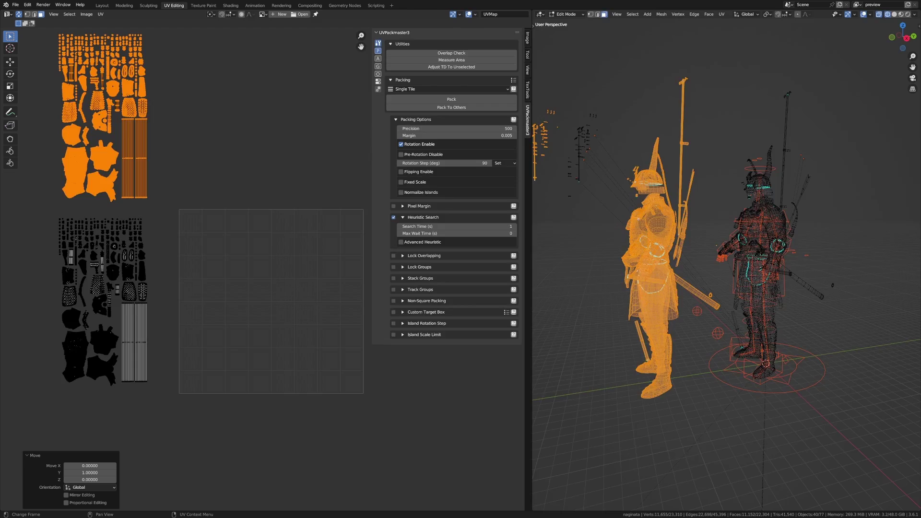
# Maximize the UV editor and enable Track Groups in the packing settings.
pyautogui.hotkey('ctrl', 'space')
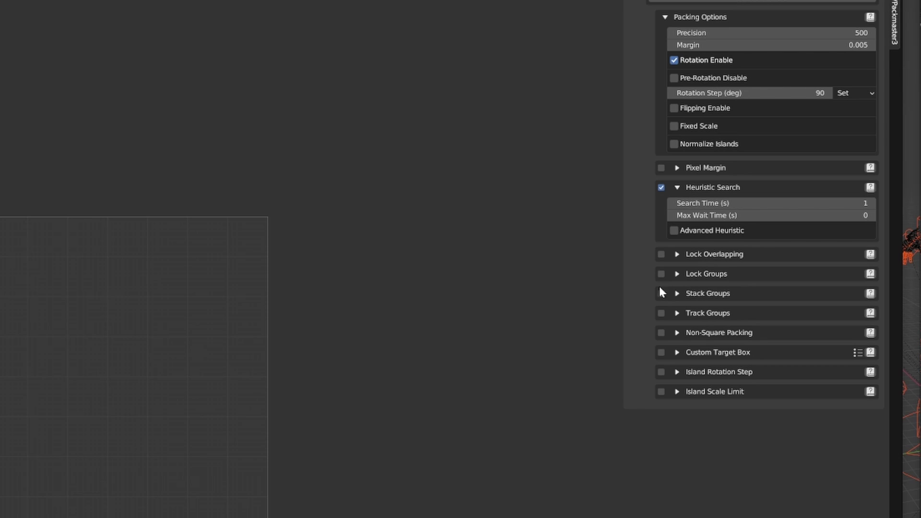
pyautogui.click(677, 314)
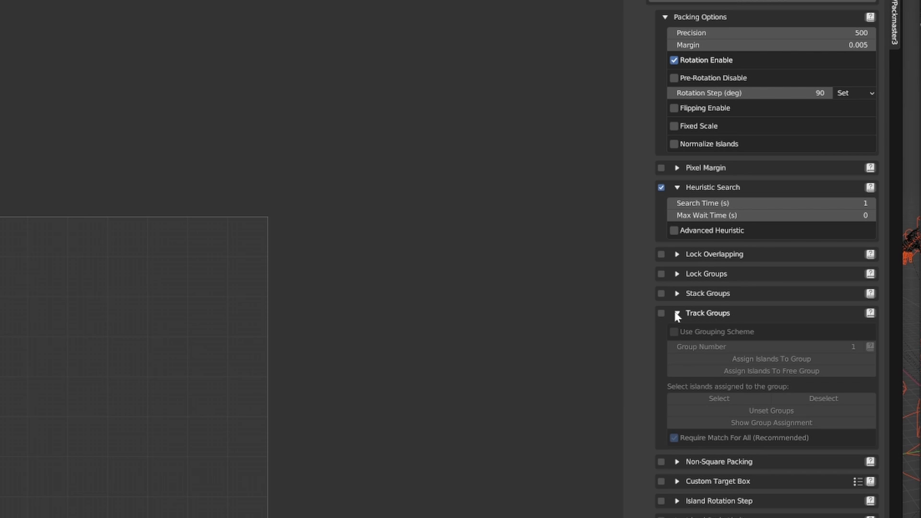
pyautogui.click(661, 313)
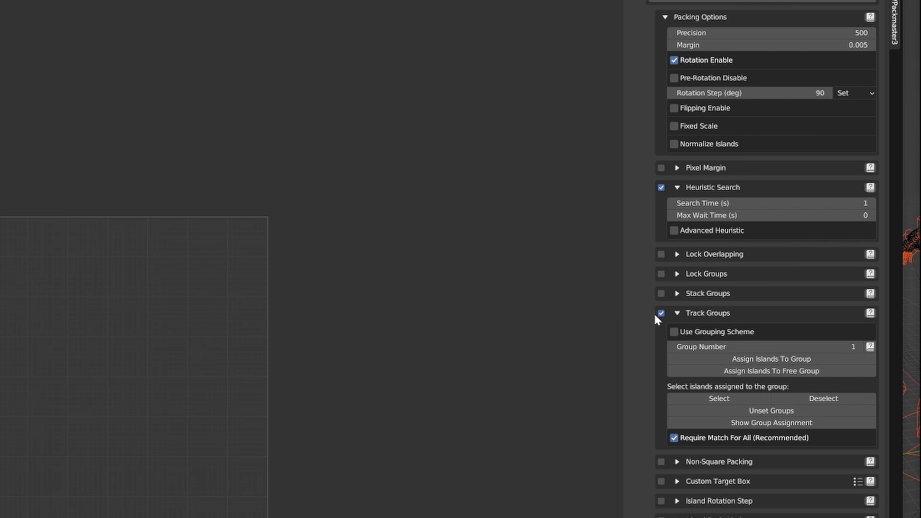
# Select the UV islands of both layouts, show their group assignment and assign them to track group 1.
pyautogui.press('a')
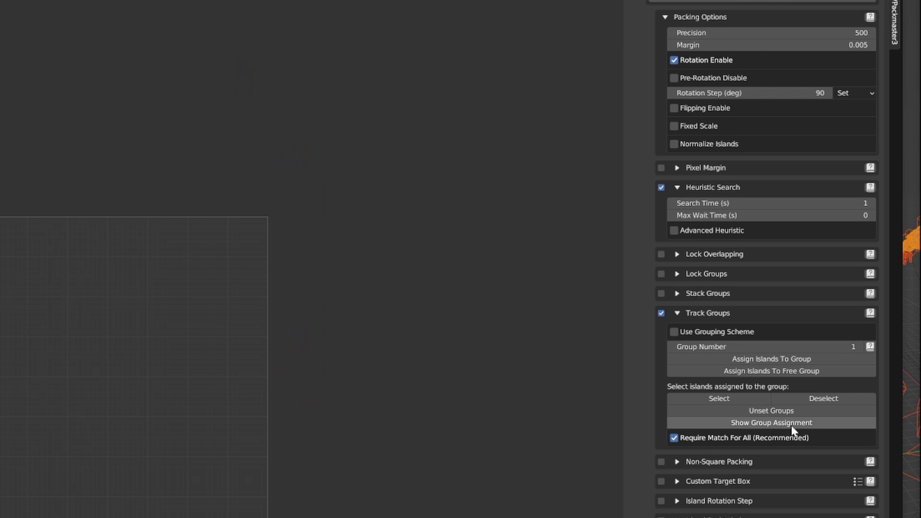
pyautogui.click(848, 353)
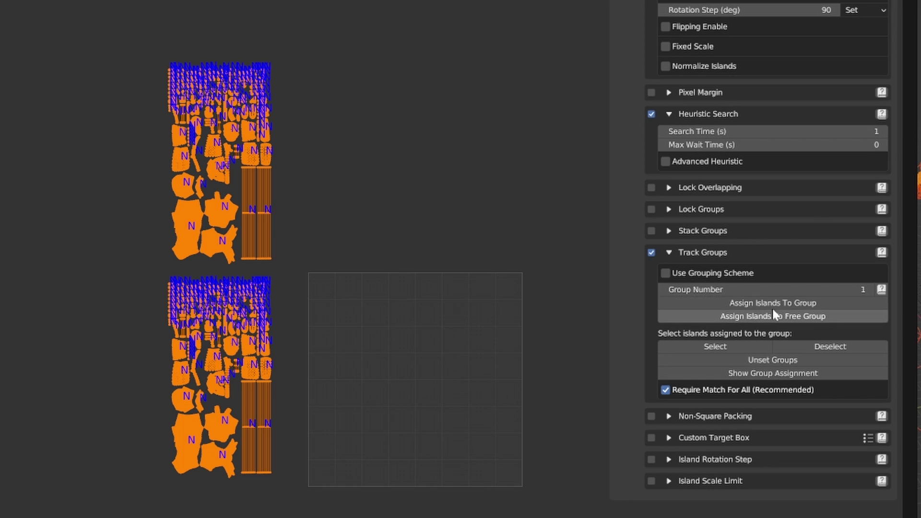
pyautogui.click(837, 316)
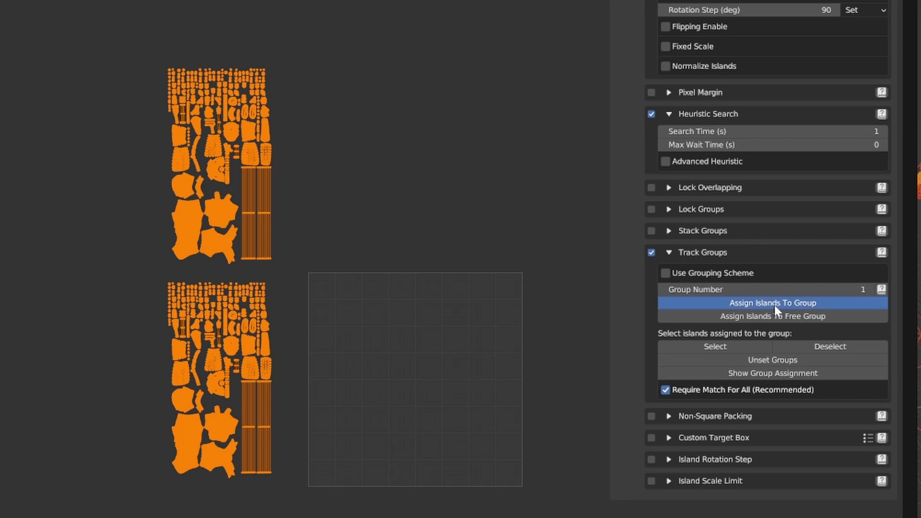
# Select only the lower set of UV islands and pack it with the upper set tracking it.
pyautogui.hotkey('alt', 'a')
pyautogui.press('b')
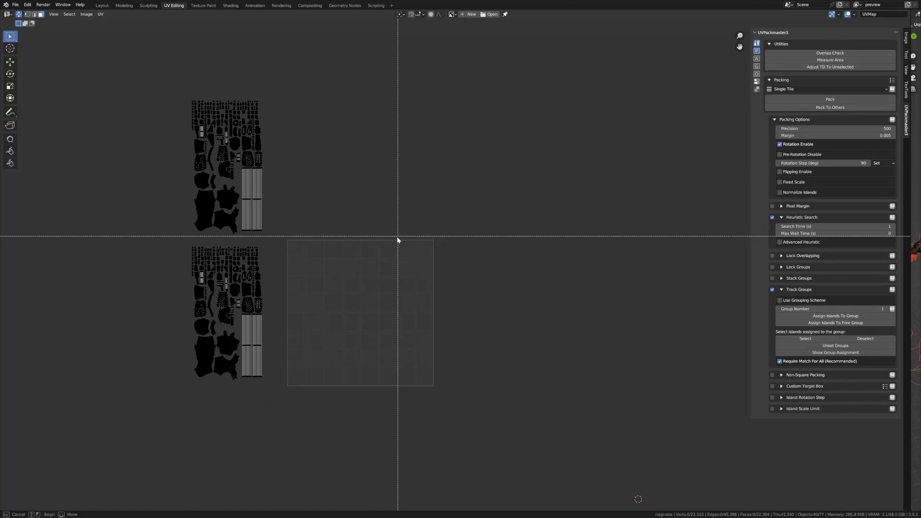
pyautogui.moveTo(467, 269); pyautogui.dragTo(107, 517)
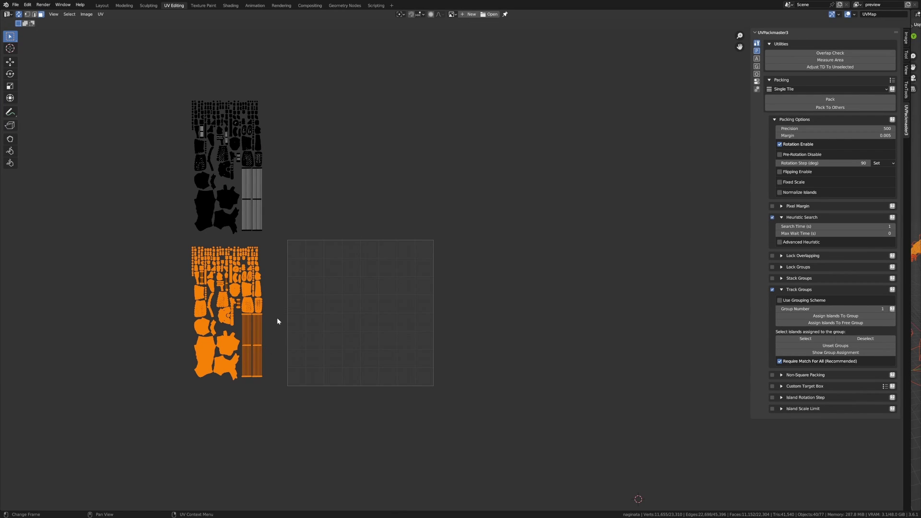
pyautogui.scroll(2, 277, 321)
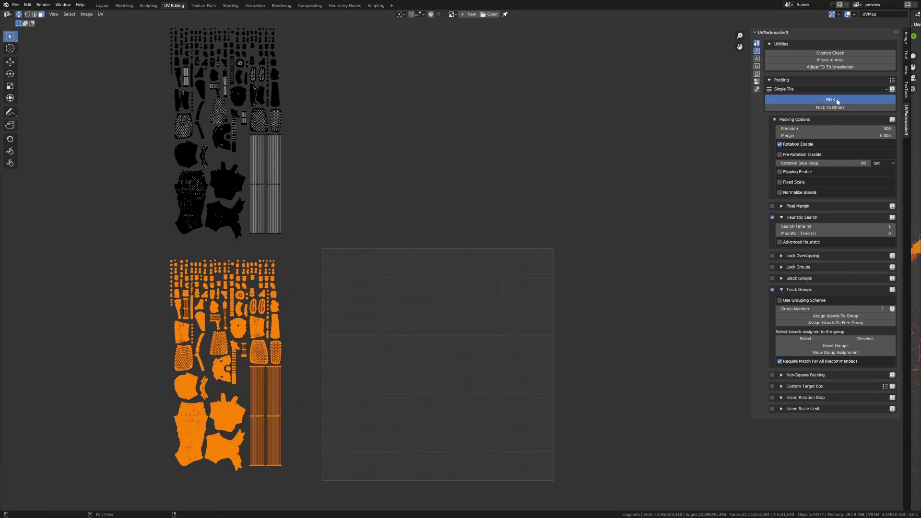
pyautogui.click(838, 101)
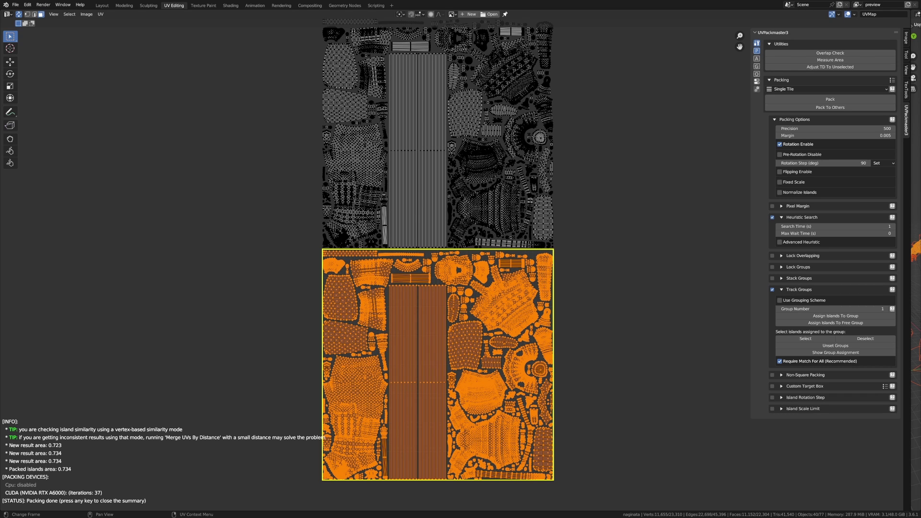
pyautogui.click(835, 101)
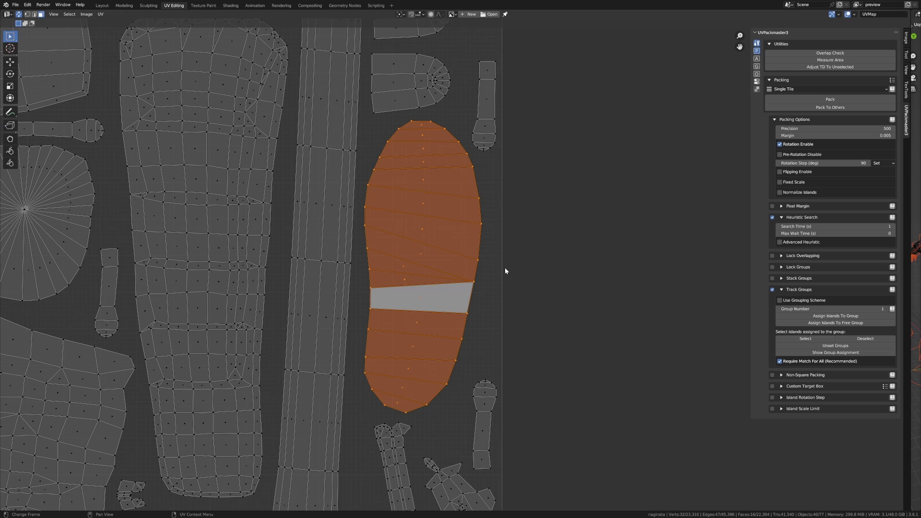
# Scale the selected oval island and select all islands of the lower UV layout.
pyautogui.press('s')
pyautogui.press('Return')
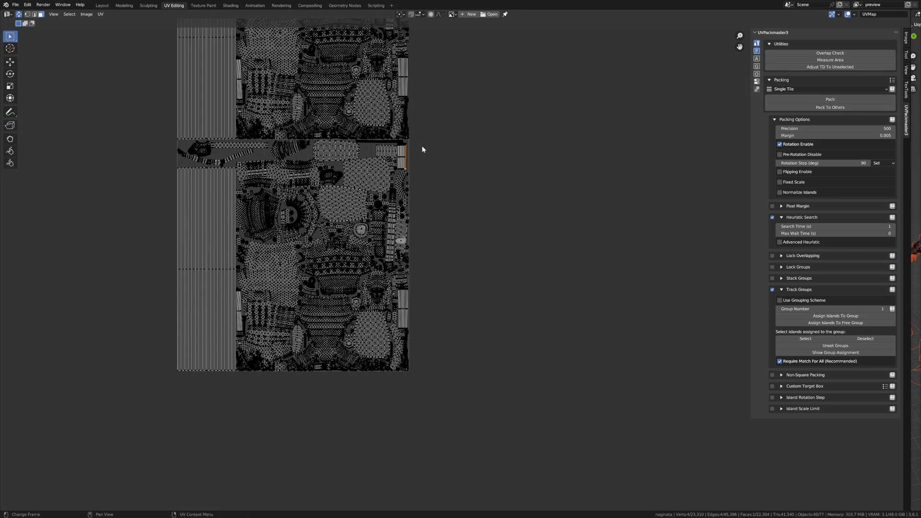
pyautogui.press('b')
pyautogui.moveTo(427, 141); pyautogui.dragTo(63, 426)
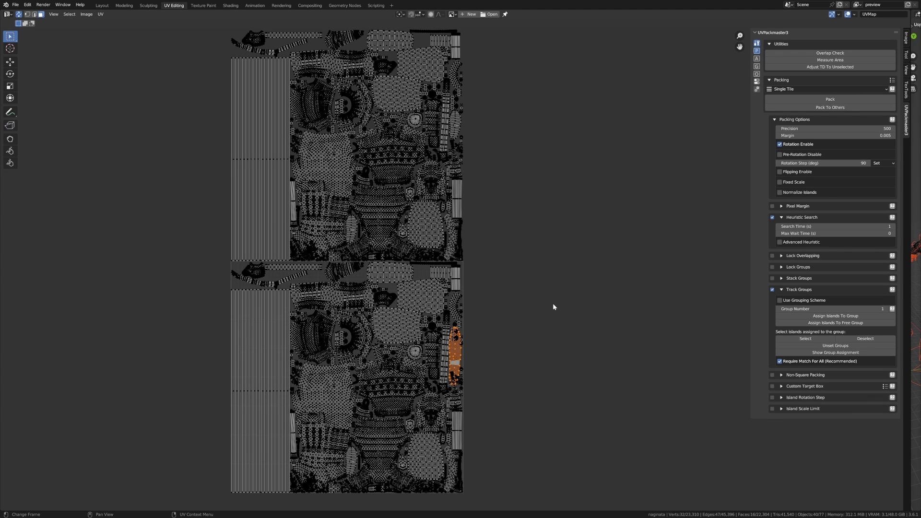
# Select one complete large quilted island in the upper UV layout and delete it.
pyautogui.click(455, 356)
pyautogui.click(402, 92)
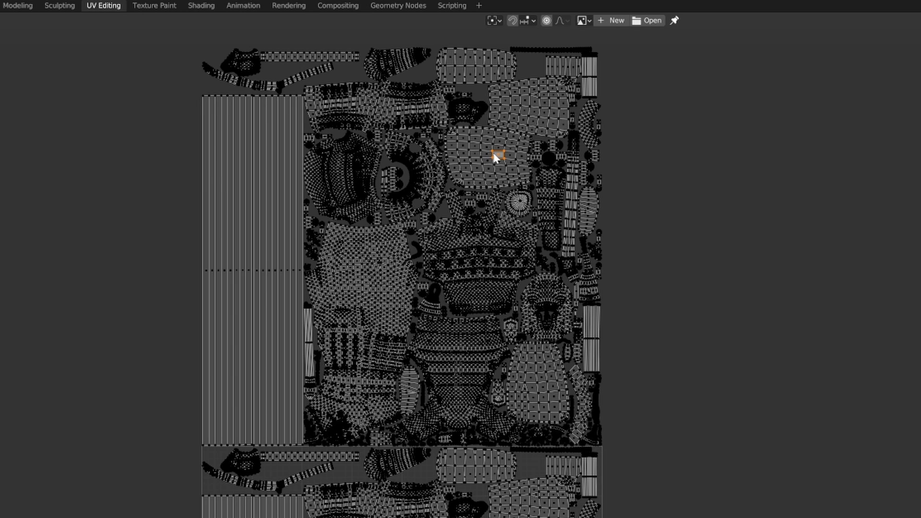
pyautogui.press('l')
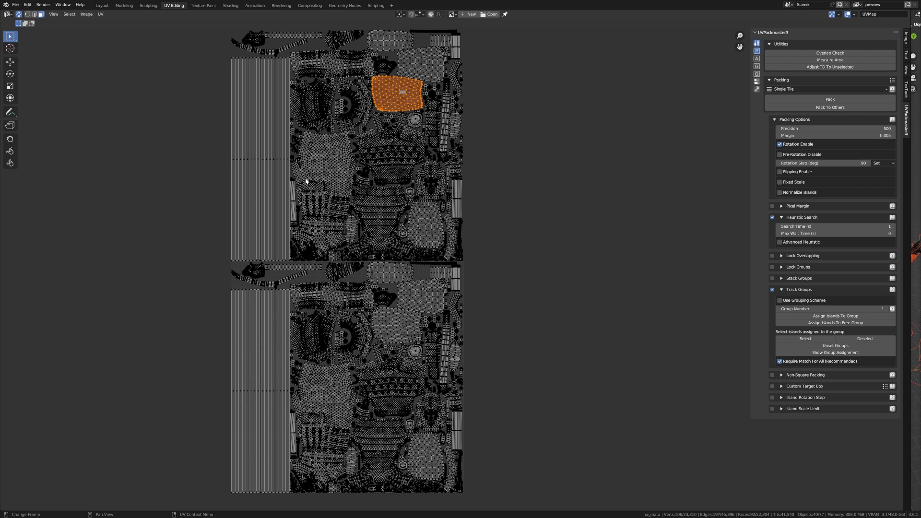
# Try to pack all islands of the lower layout with Require Match For All enabled.
pyautogui.press('b')
pyautogui.moveTo(520, 264); pyautogui.dragTo(85, 512)
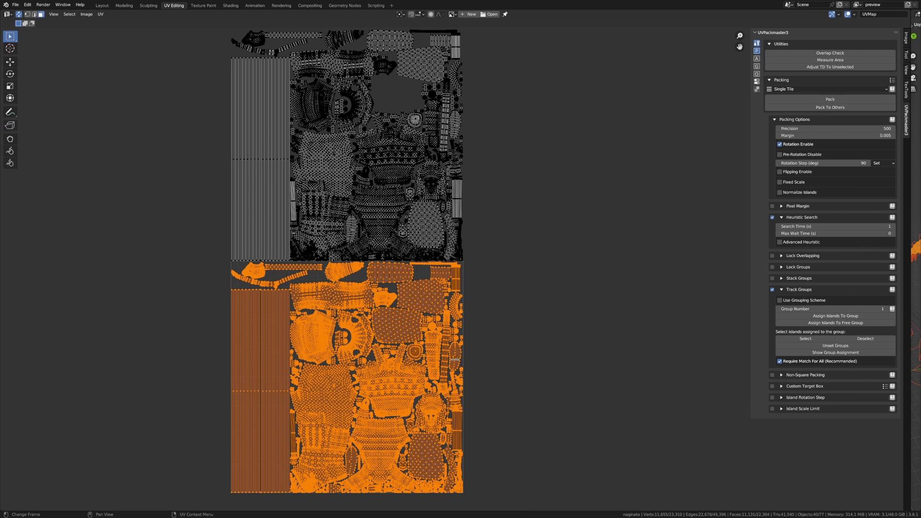
pyautogui.click(813, 102)
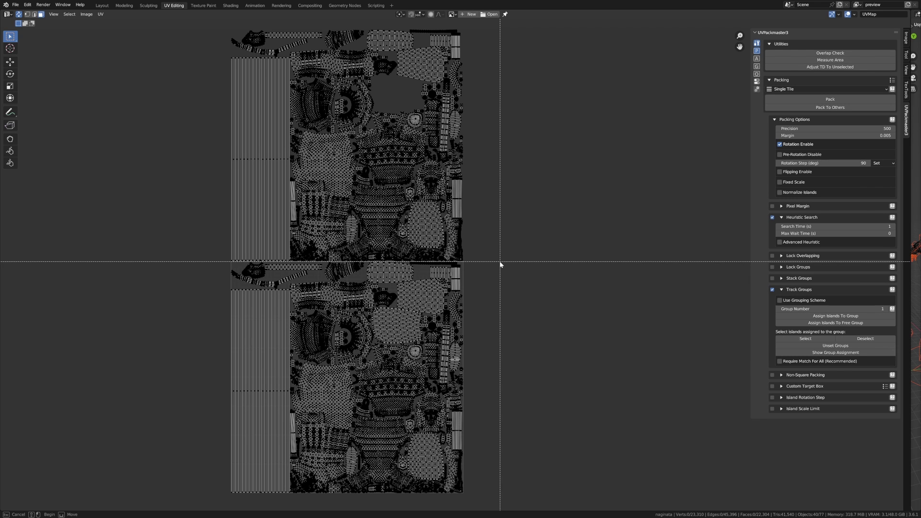
# Pack all islands of the lower layout with Require Match For All disabled and close the packing summary.
pyautogui.moveTo(501, 262); pyautogui.dragTo(24, 511)
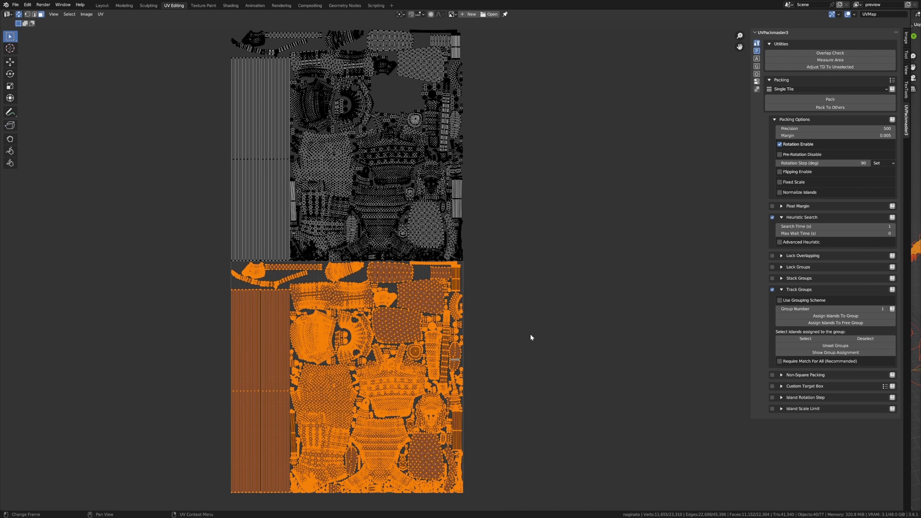
pyautogui.click(822, 99)
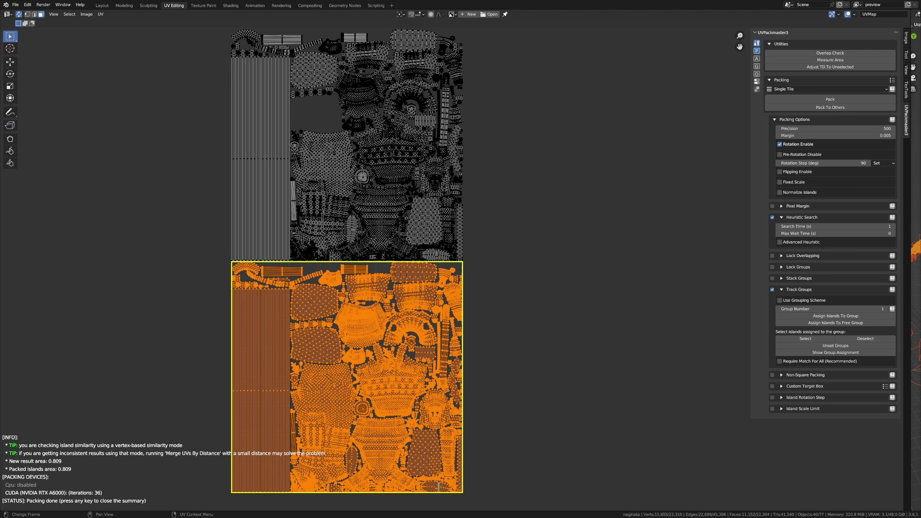
pyautogui.press('Escape')
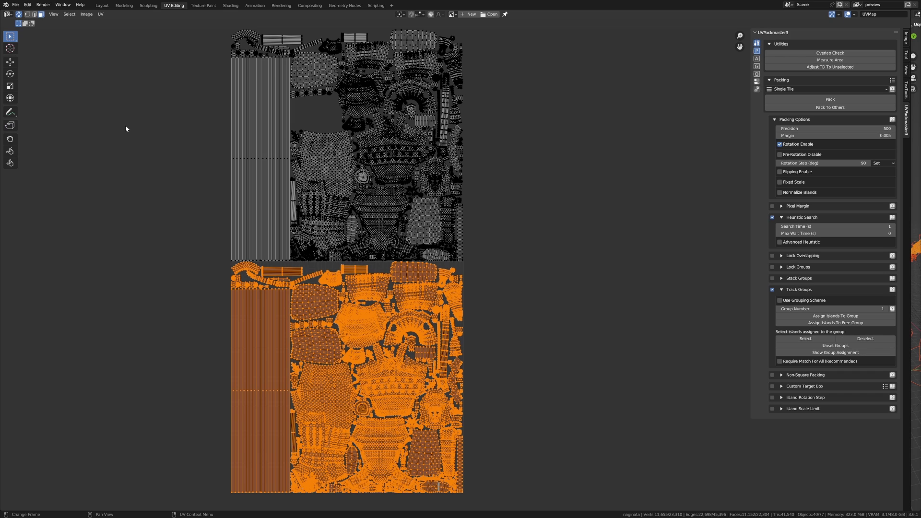
# Select all UV islands of both layouts and unset their track groups.
pyautogui.hotkey('alt', 'h')
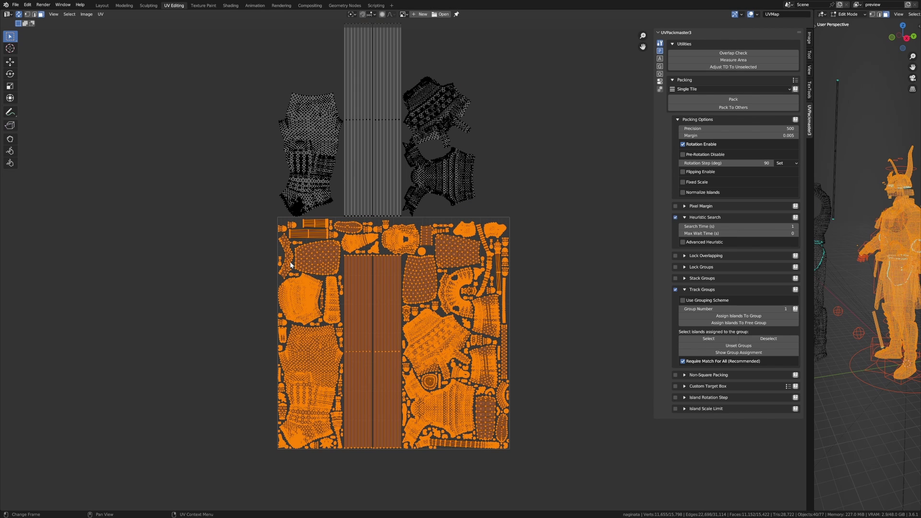
pyautogui.press('a')
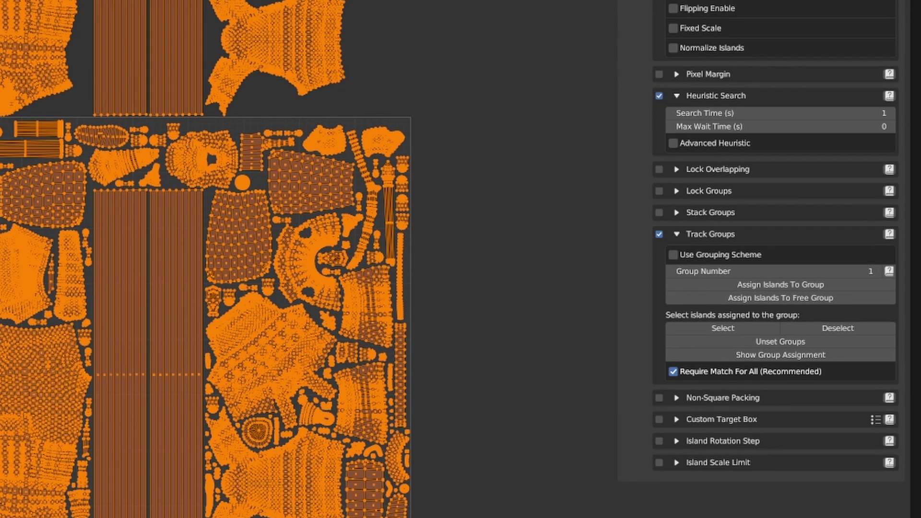
pyautogui.click(755, 340)
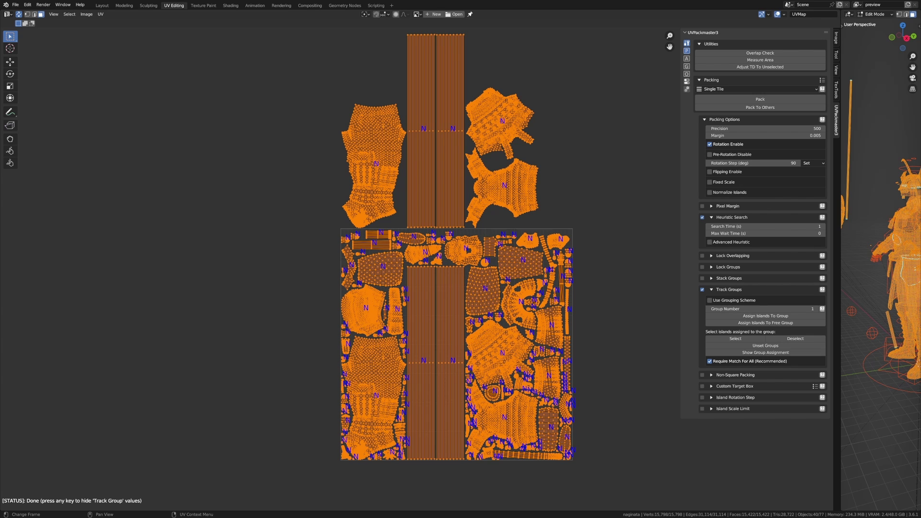
# Assign the five upper islands and their five matching islands in the lower layout to track group 1.
pyautogui.hotkey('alt', 'a')
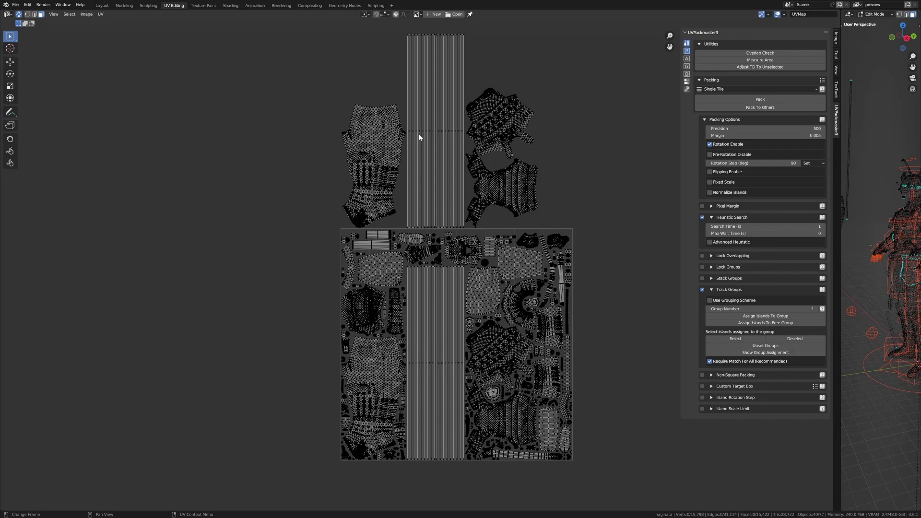
pyautogui.press('l')
pyautogui.press('l')
pyautogui.press('l')
pyautogui.press('l')
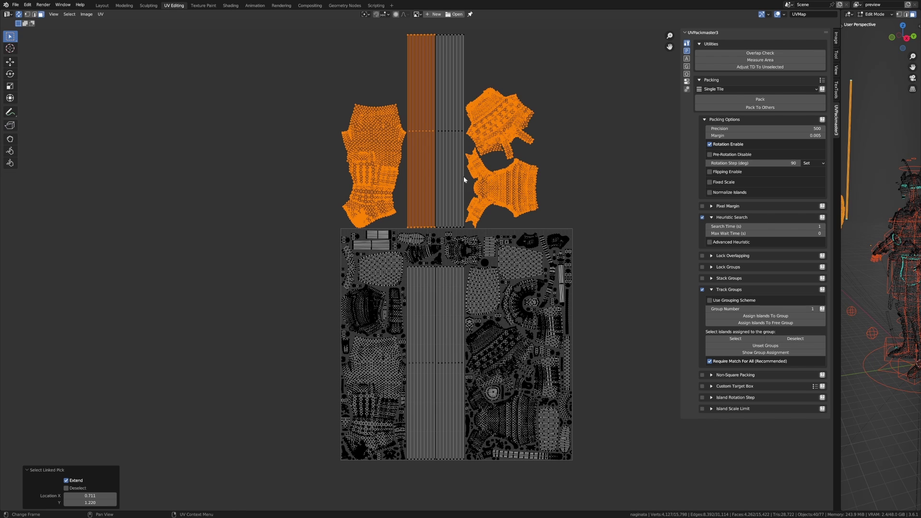
pyautogui.press('l')
pyautogui.press('l')
pyautogui.press('l')
pyautogui.press('l')
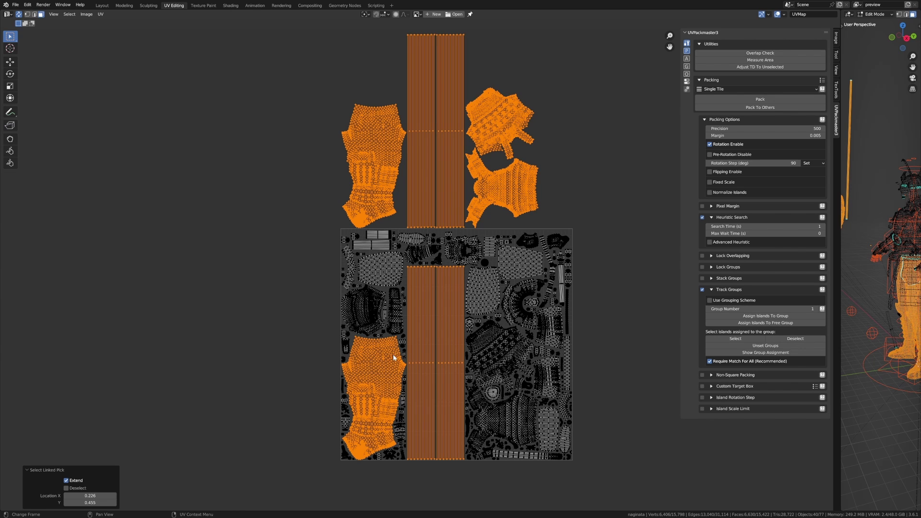
pyautogui.press('l')
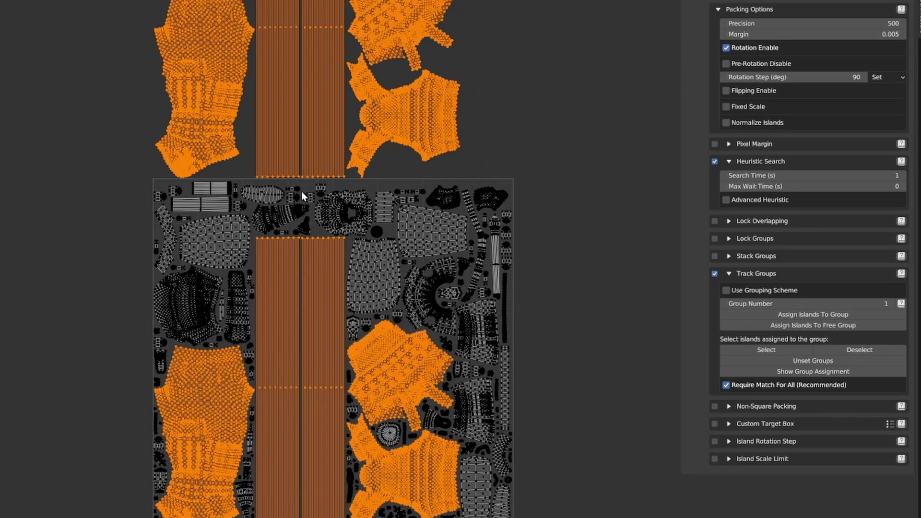
pyautogui.click(853, 315)
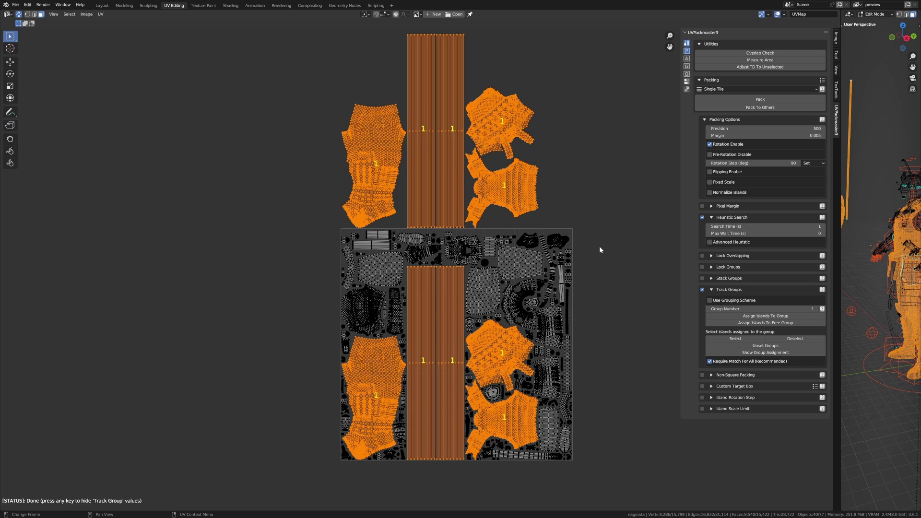
# Select all UV islands of the lower layout and pack them with Require Match For All enabled.
pyautogui.click(592, 236)
pyautogui.press('b')
pyautogui.moveTo(596, 236); pyautogui.dragTo(243, 485)
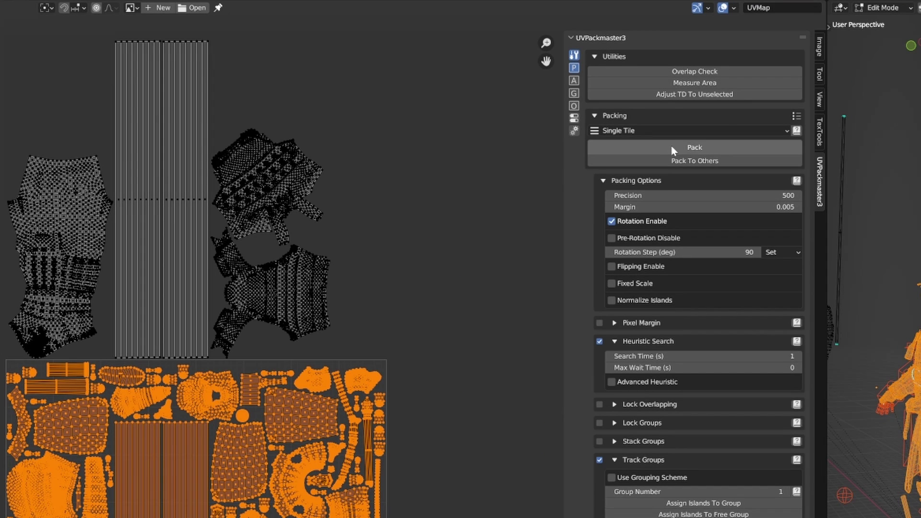
pyautogui.click(672, 148)
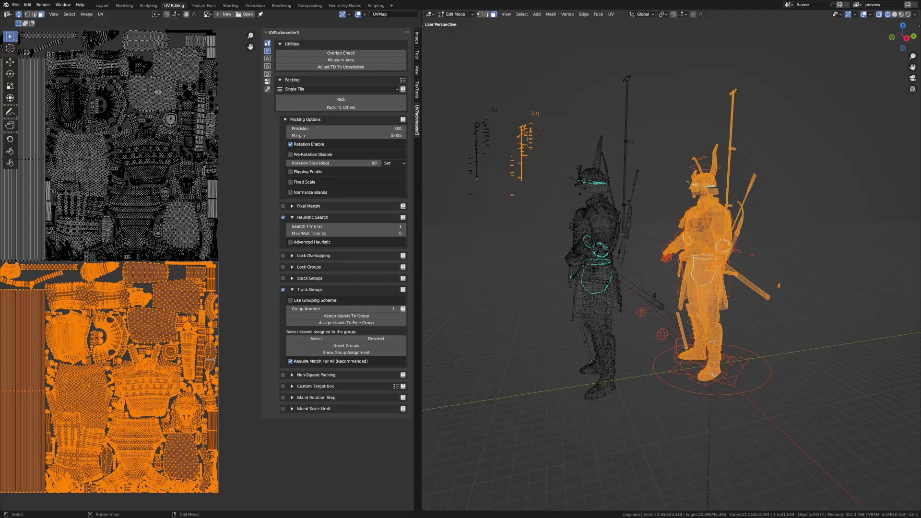
# Duplicate the selected character mesh and move the copy about -17.5 along the global Y axis, beyond the other two characters.
pyautogui.hotkey('shift', 'd')
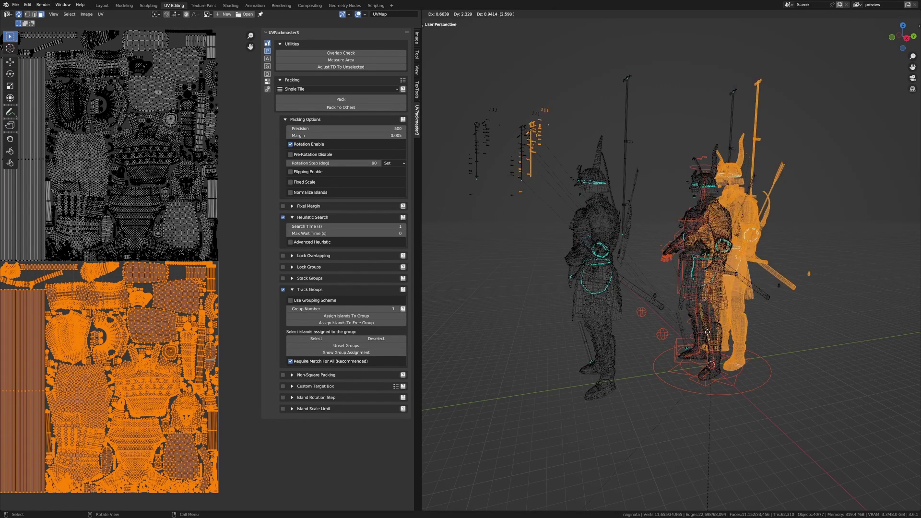
pyautogui.rightClick(686, 324)
pyautogui.press('g')
pyautogui.press('x')
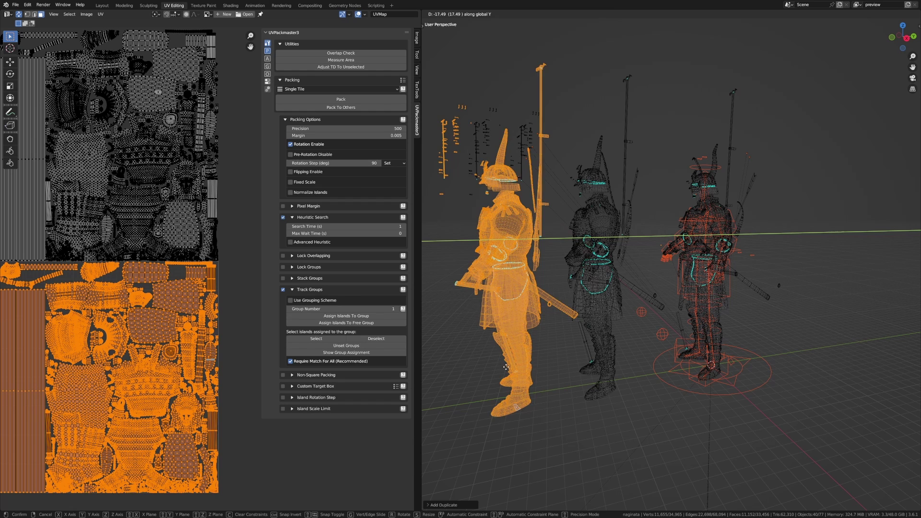
pyautogui.click(507, 409)
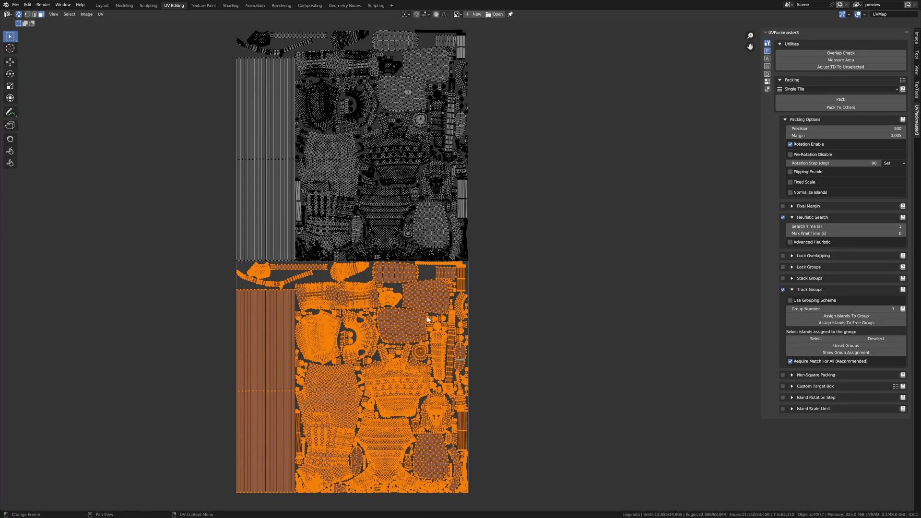
# Move the duplicated mesh's UV islands 1 along Y and 1 along X into the adjacent empty tile.
pyautogui.press('g')
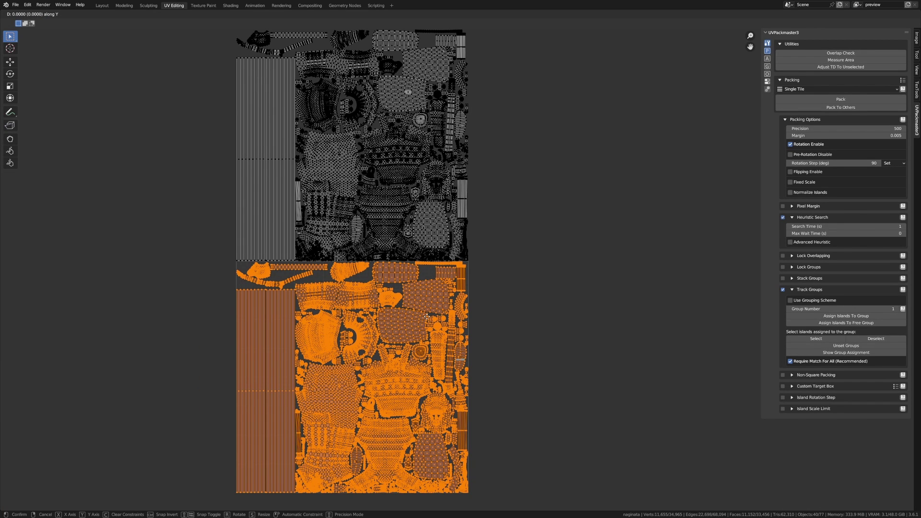
pyautogui.press('y')
pyautogui.press('1')
pyautogui.press('Return')
pyautogui.press('g')
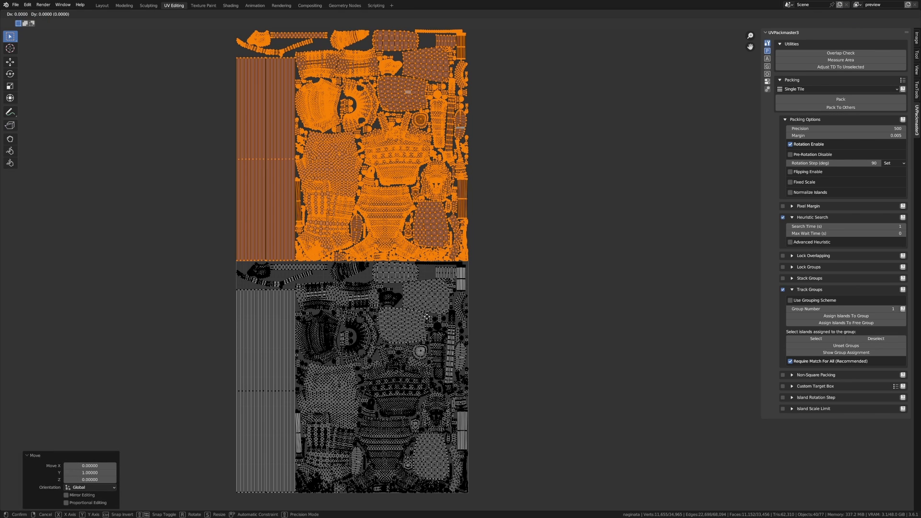
pyautogui.press('x')
pyautogui.press('1')
pyautogui.press('Return')
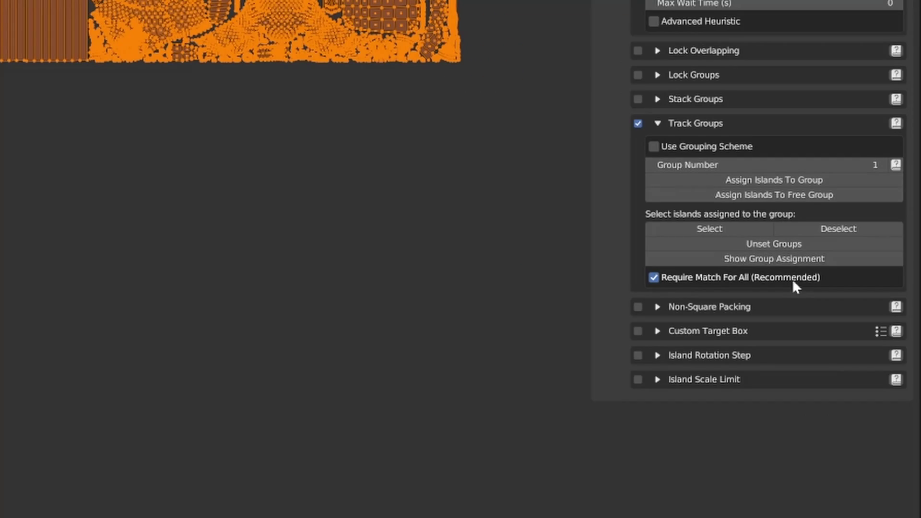
# Show the track group assignment of the duplicated islands and pack the lower layout with Track Groups enabled.
pyautogui.click(792, 259)
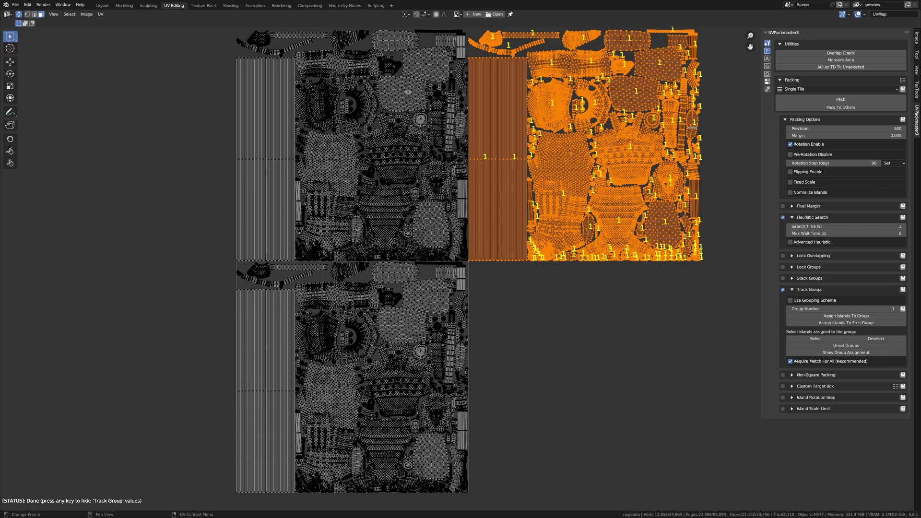
pyautogui.keyDown('shift'); pyautogui.moveTo(487, 263); pyautogui.dragTo(103, 504); pyautogui.keyUp('shift')
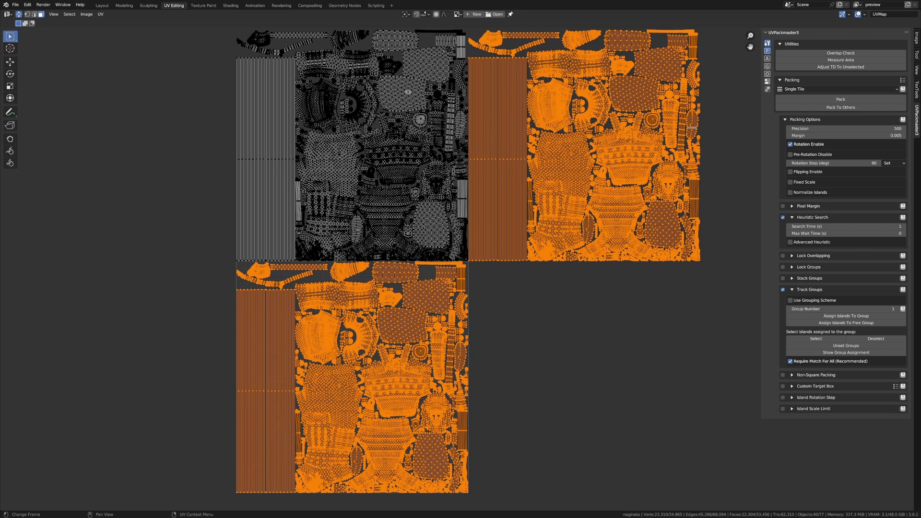
pyautogui.click(841, 102)
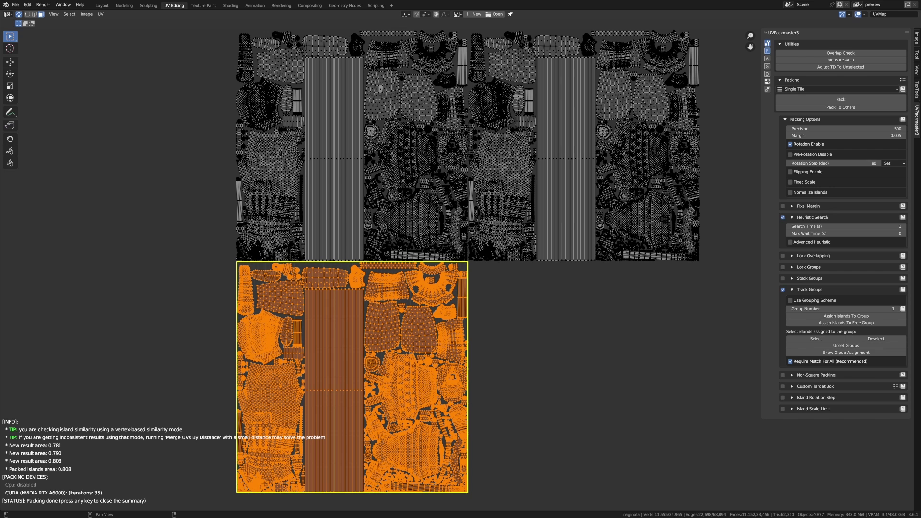
# Select four large islands of the lower layout, move them outside the tile beside it, and clear the selection.
pyautogui.click(246, 380)
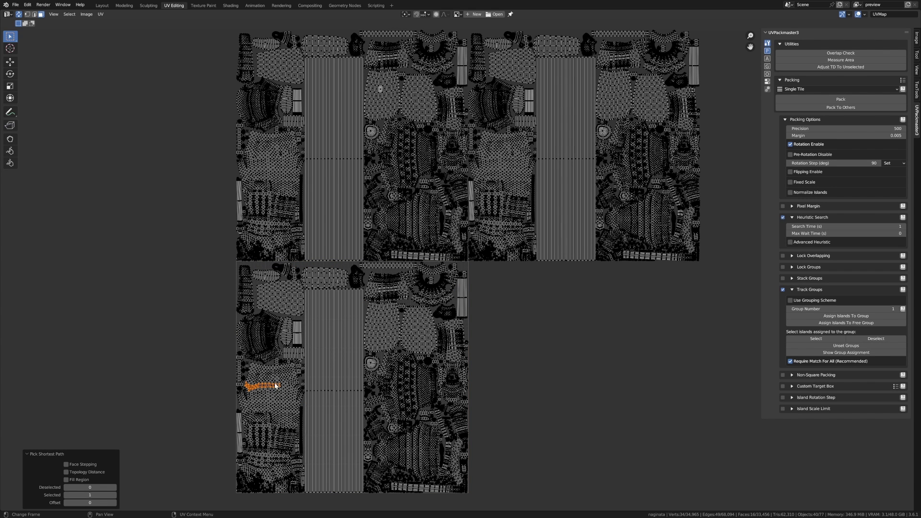
pyautogui.press('l')
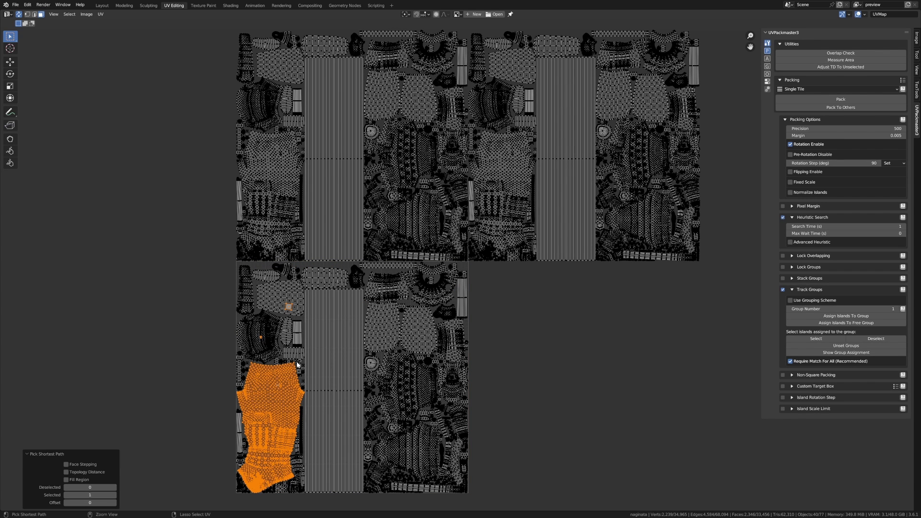
pyautogui.press('l')
pyautogui.press('l')
pyautogui.press('l')
pyautogui.press('g')
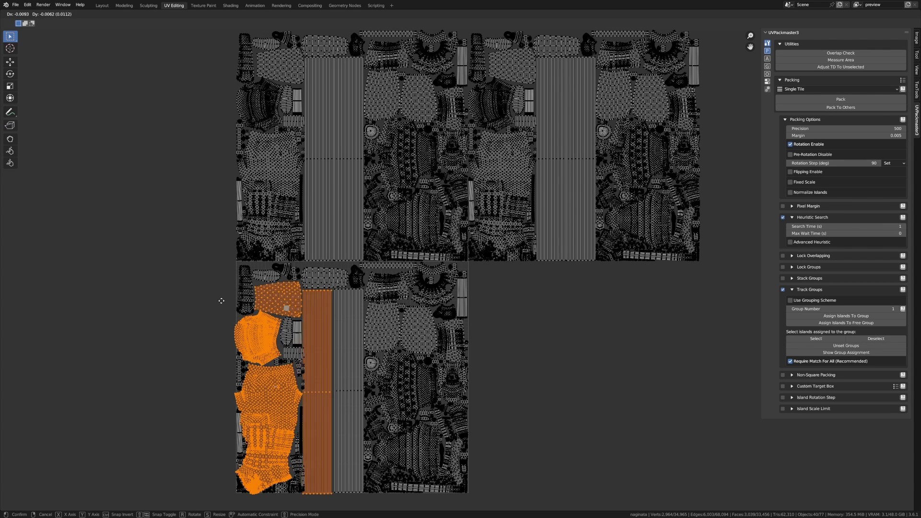
pyautogui.click(122, 312)
pyautogui.click(189, 109)
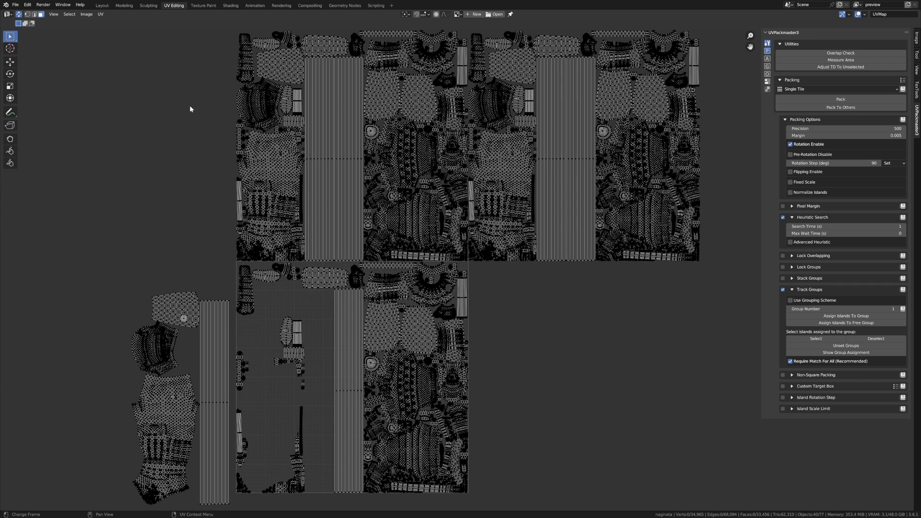
# Select five islands across the two upper layouts and move them about 0.92 upward along Y, out of their layouts.
pyautogui.click(421, 107)
pyautogui.keyDown('ctrl'); pyautogui.click(509, 151); pyautogui.keyUp('ctrl')
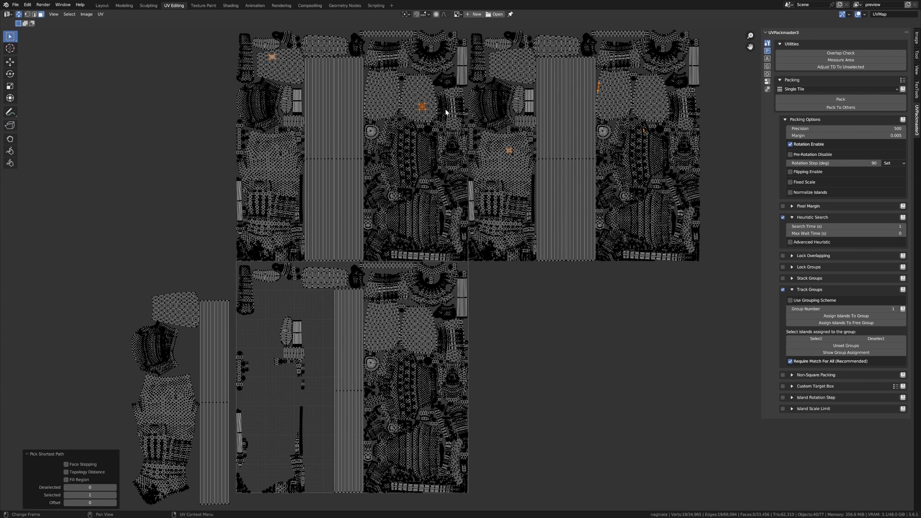
pyautogui.hotkey('ctrl', 'l')
pyautogui.press('g')
pyautogui.press('y')
pyautogui.click(594, 468)
pyautogui.scroll(-3, 593, 468)
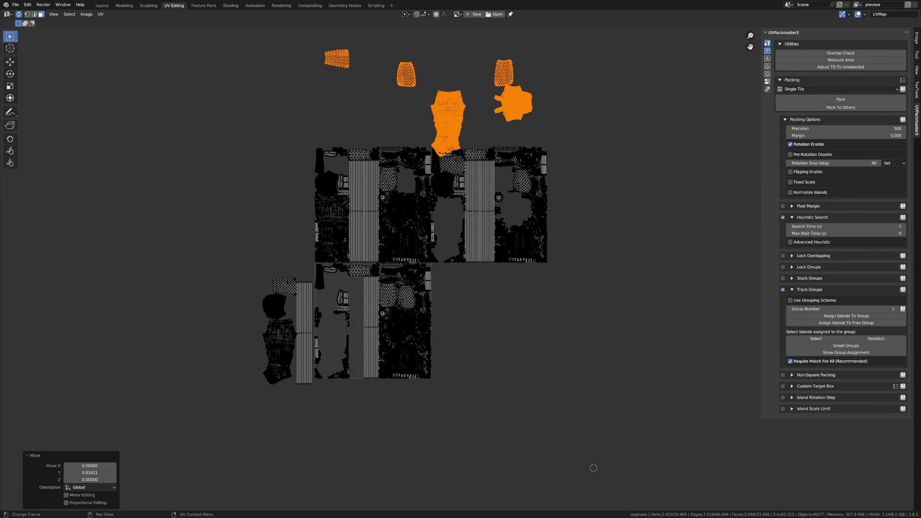
# Select only the islands of the lower layout, including the four moved outside its tile.
pyautogui.scroll(2, 436, 325)
pyautogui.hotkey('alt', 'a')
pyautogui.press('b')
pyautogui.moveTo(440, 228); pyautogui.dragTo(102, 446)
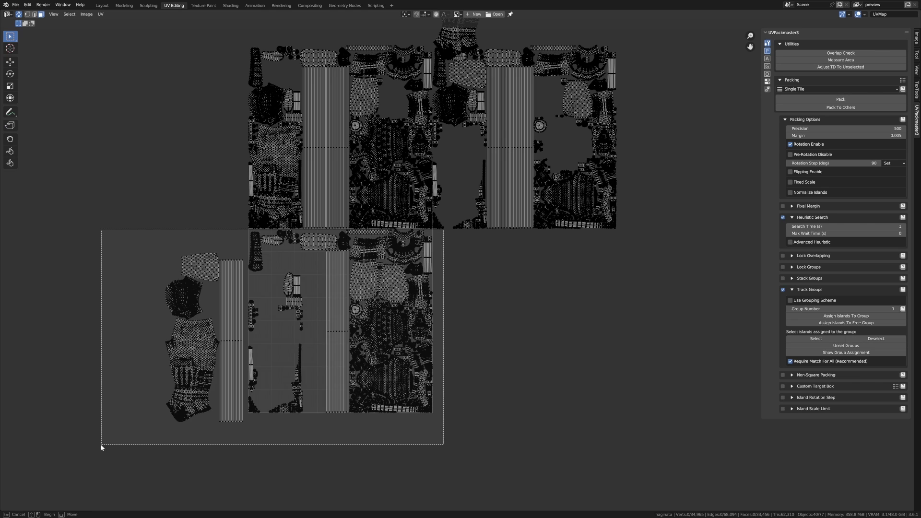
pyautogui.scroll(-2, 268, 379)
pyautogui.scroll(1, 268, 379)
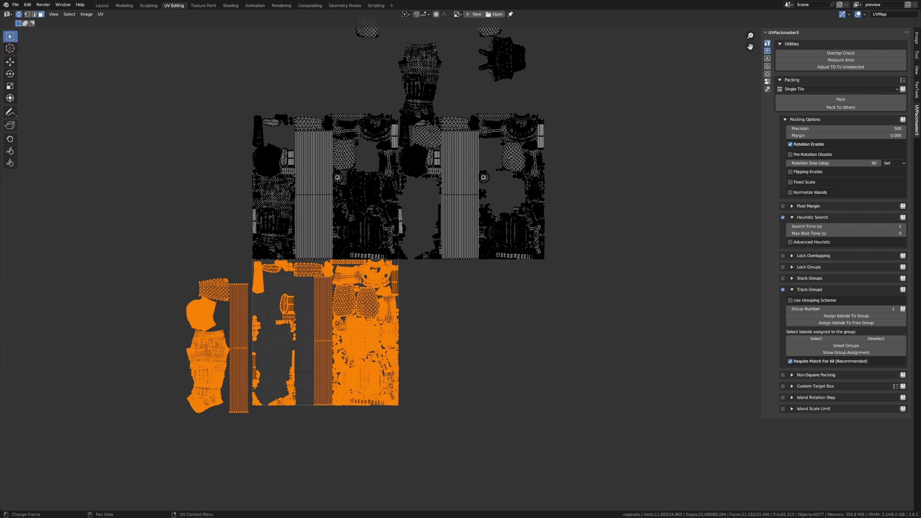